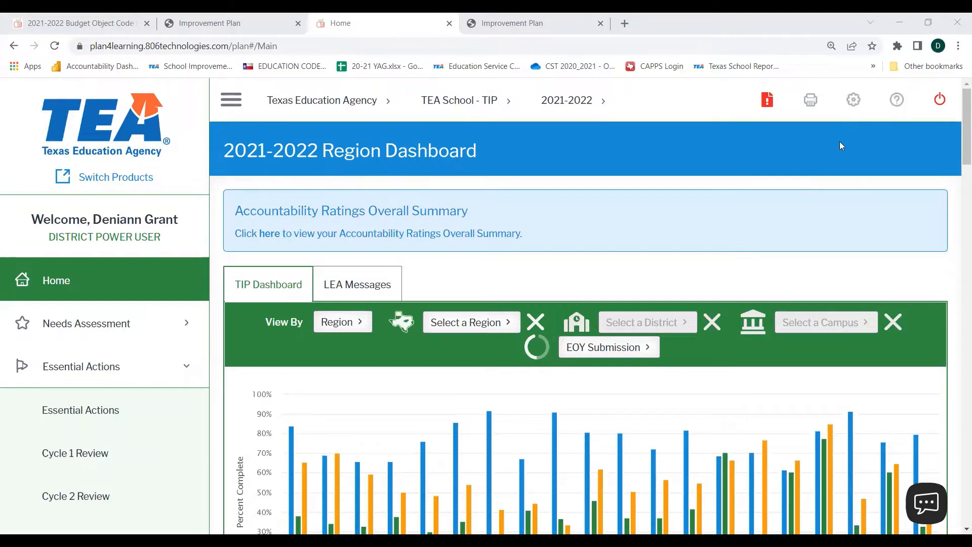
# Open the Budget Object Code Budgets setup page and review the budgeted amounts for each object code.
pyautogui.click(854, 103)
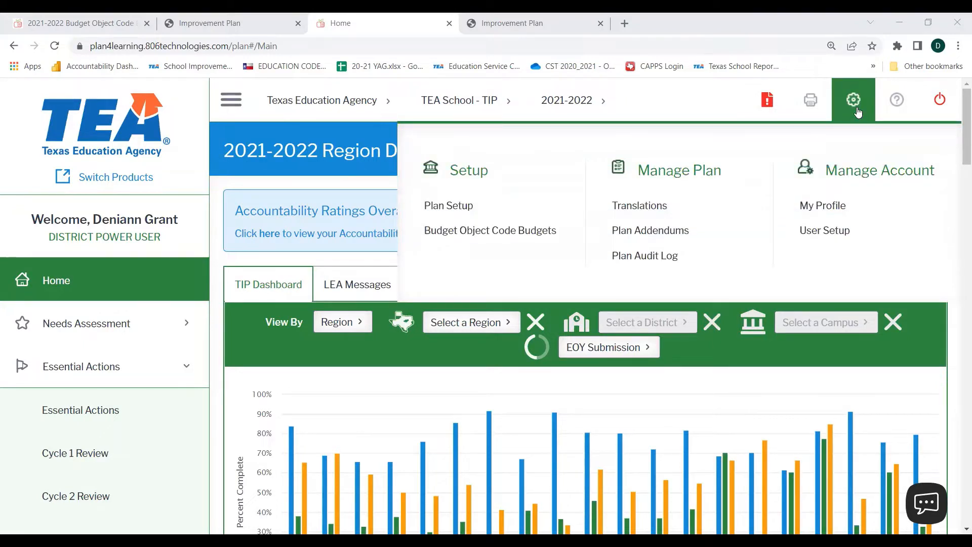
pyautogui.click(477, 232)
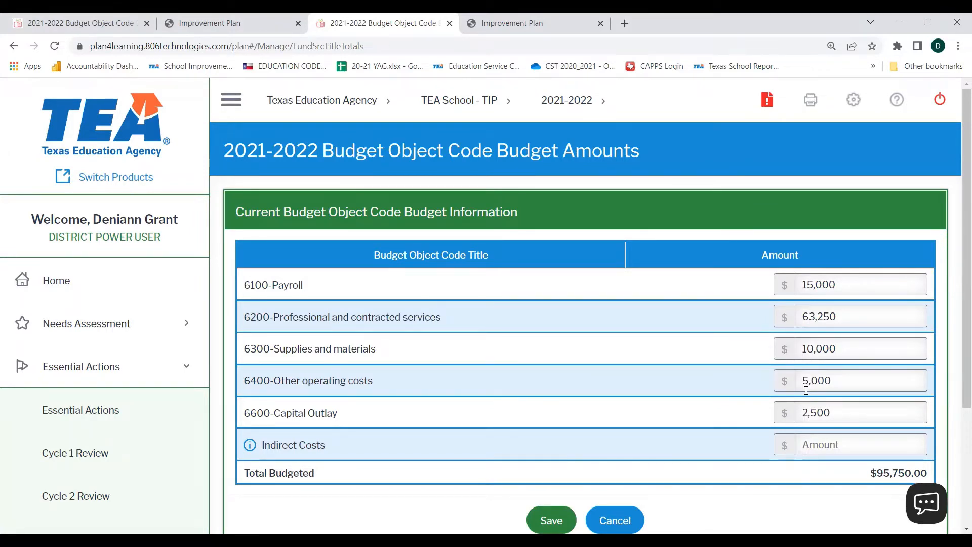
pyautogui.scroll(-3, 310, 382)
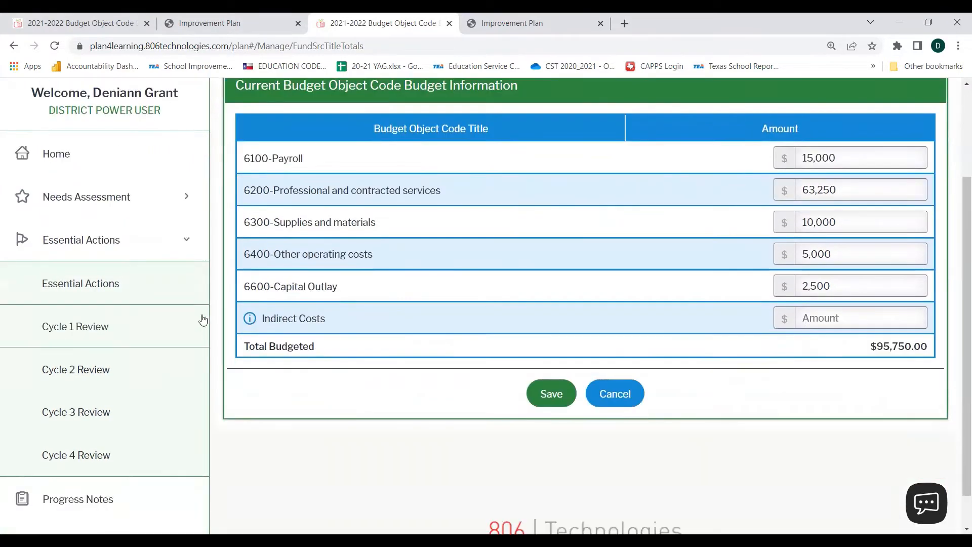
# Open the plan's Essential Actions page.
pyautogui.click(111, 247)
pyautogui.click(105, 271)
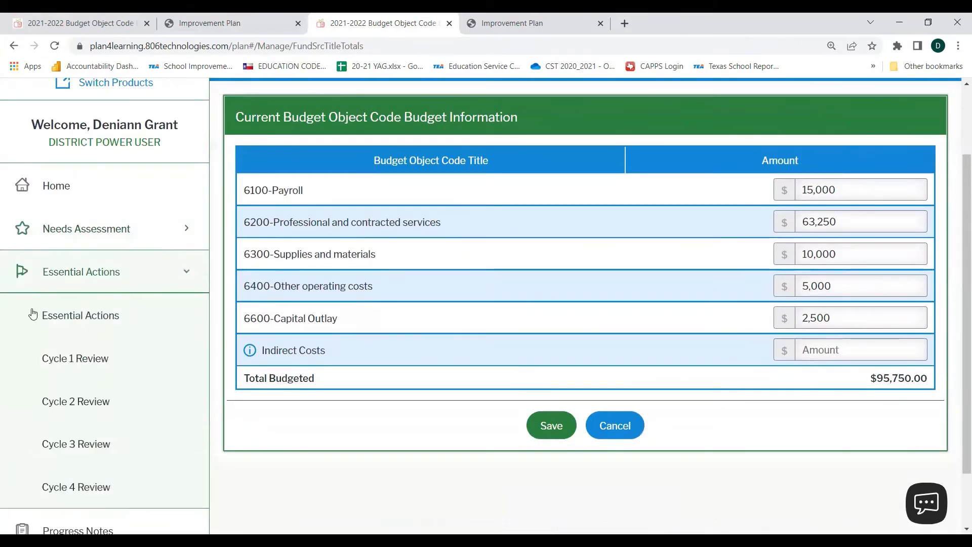
pyautogui.click(100, 320)
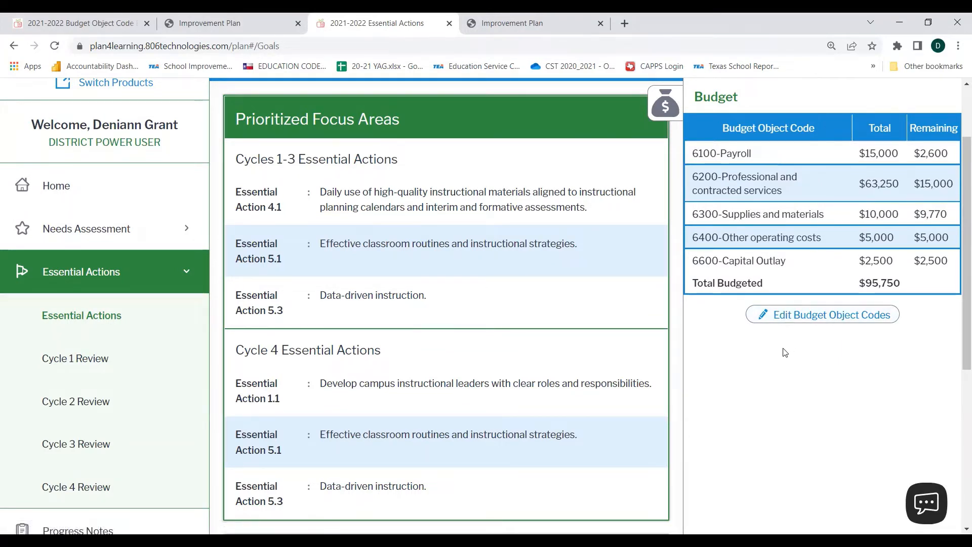
# Expand Cycle 3 (Mar – May) in the Cycles section, leaving Cycle 2 collapsed.
pyautogui.scroll(-4, 551, 359)
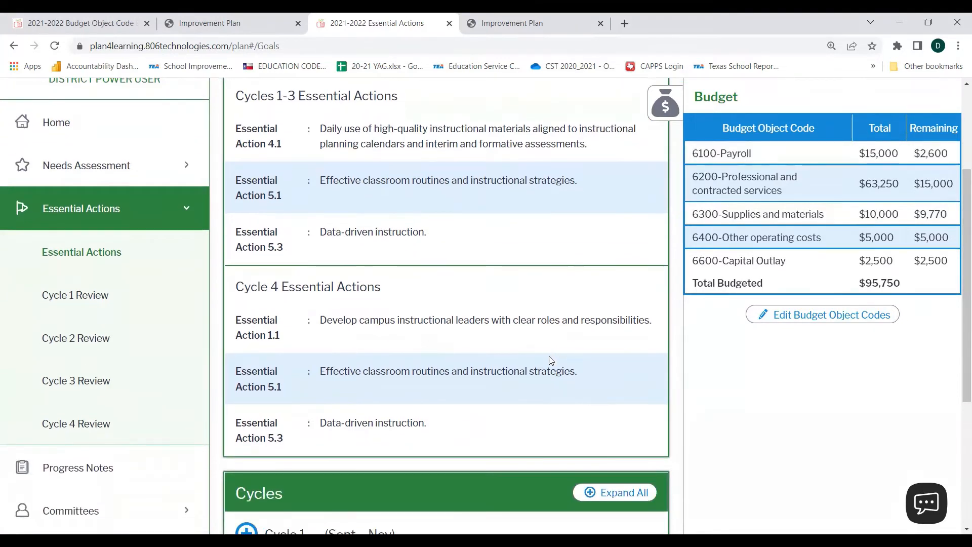
pyautogui.scroll(-2, 549, 358)
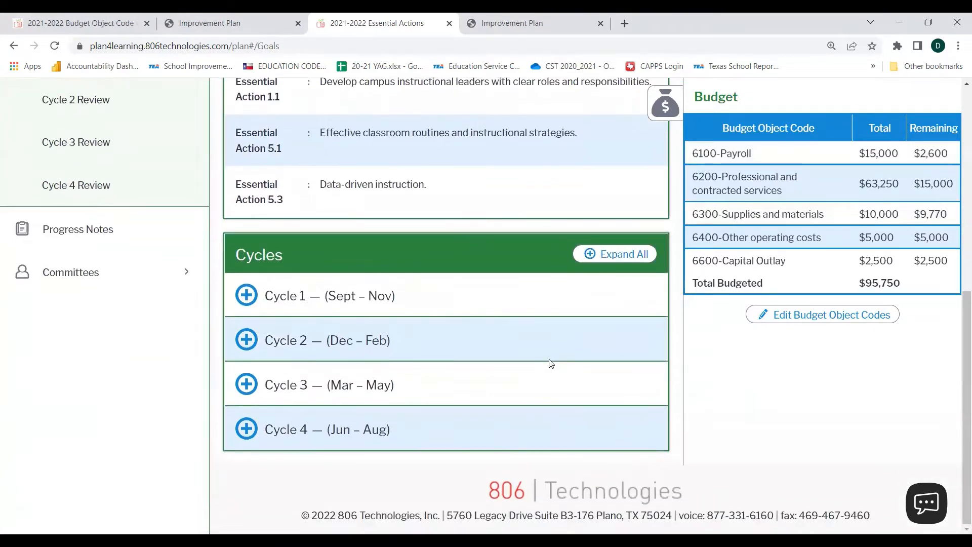
pyautogui.click(253, 343)
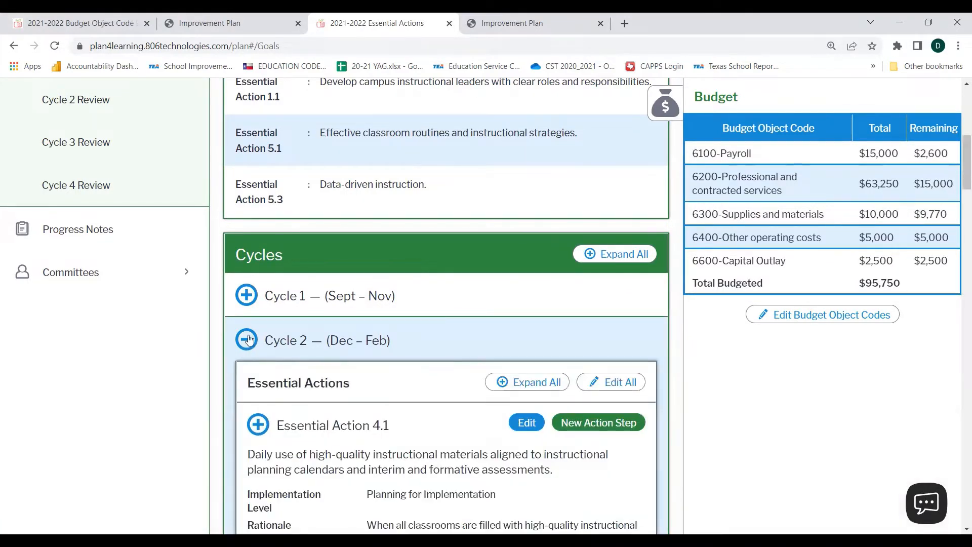
pyautogui.click(326, 350)
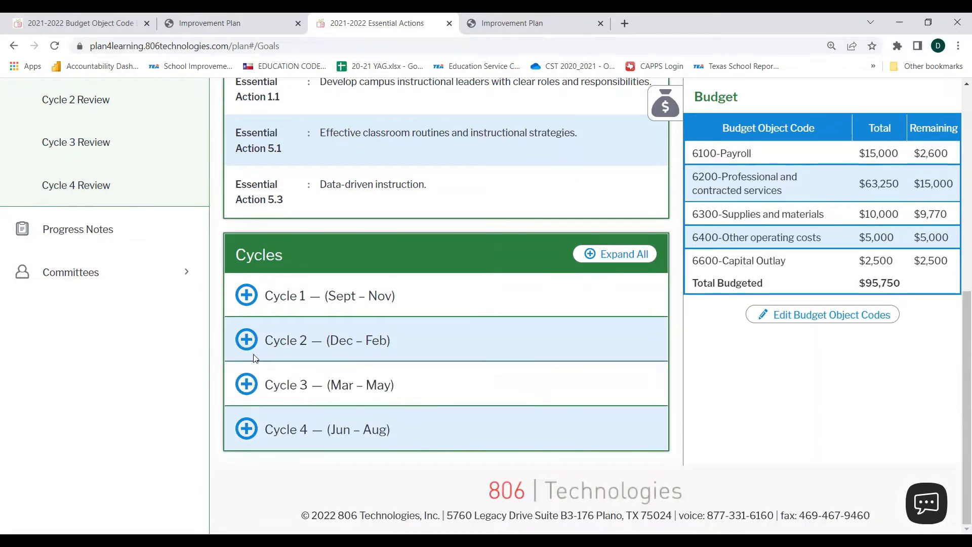
pyautogui.click(245, 386)
# Examine the details of Essential Action 4.1 in Cycle 3, from its rationale to its district actions and challenges.
pyautogui.scroll(-4, 460, 389)
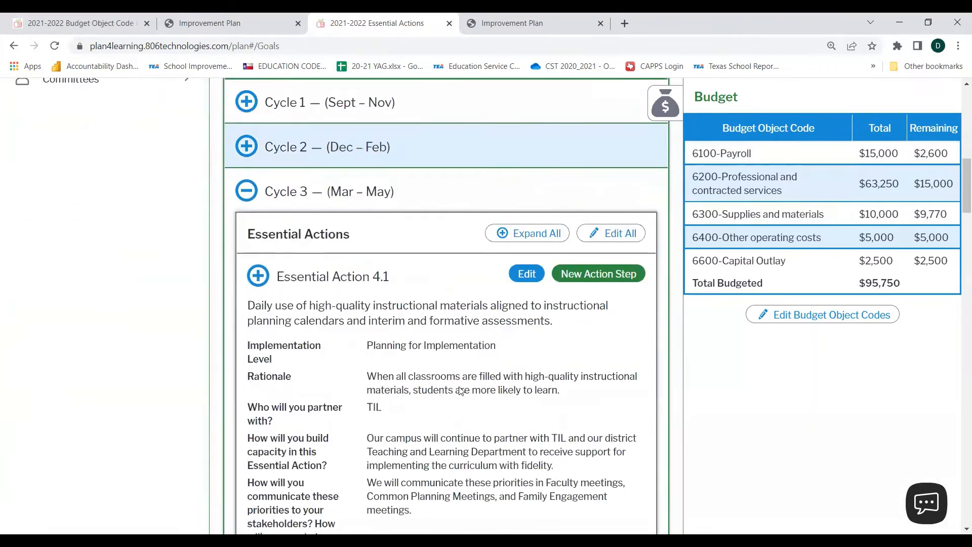
pyautogui.scroll(-4, 460, 390)
pyautogui.scroll(-3, 459, 387)
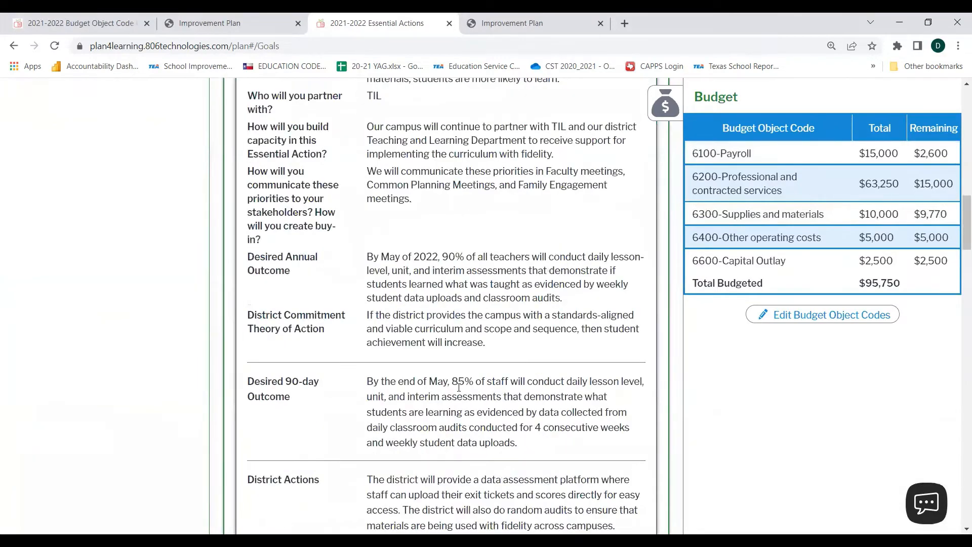
pyautogui.scroll(3, 319, 272)
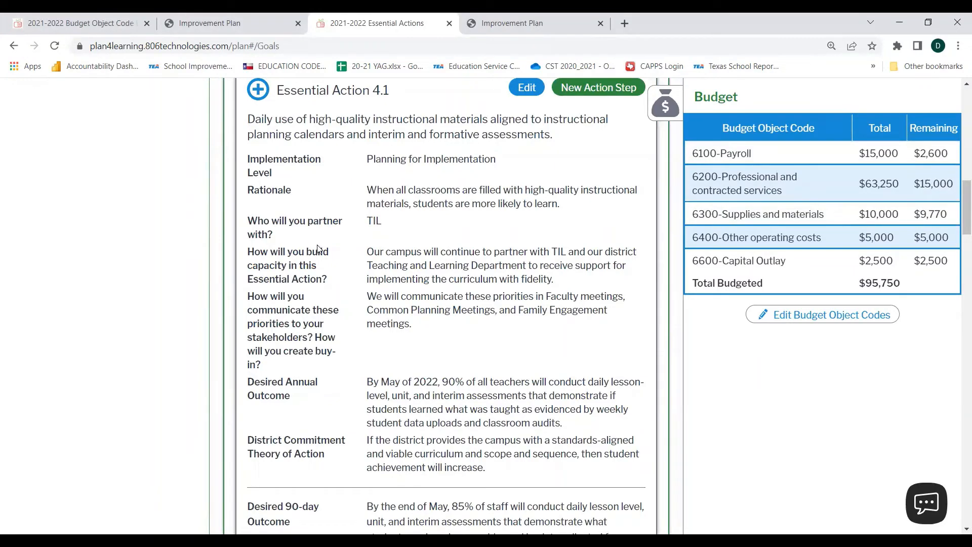
pyautogui.scroll(-3, 314, 334)
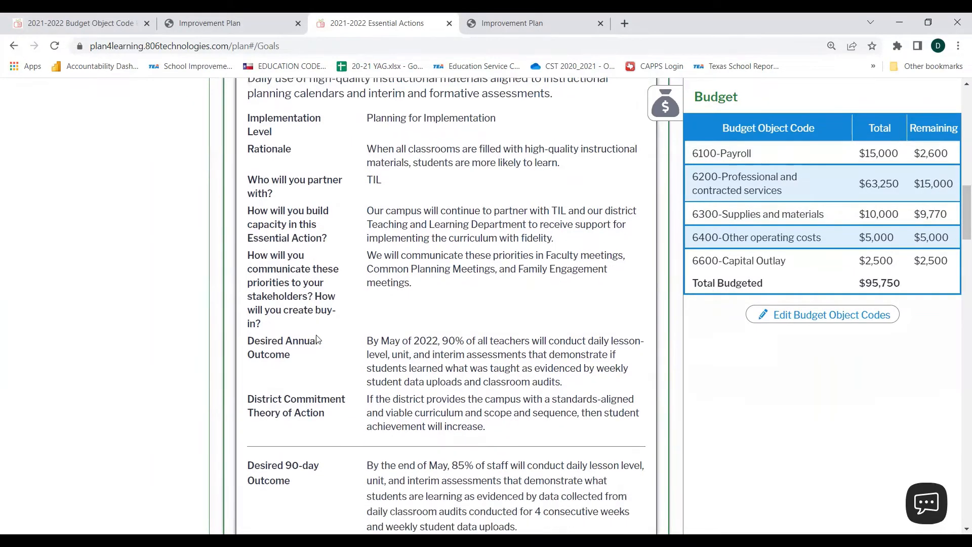
pyautogui.scroll(-5, 317, 340)
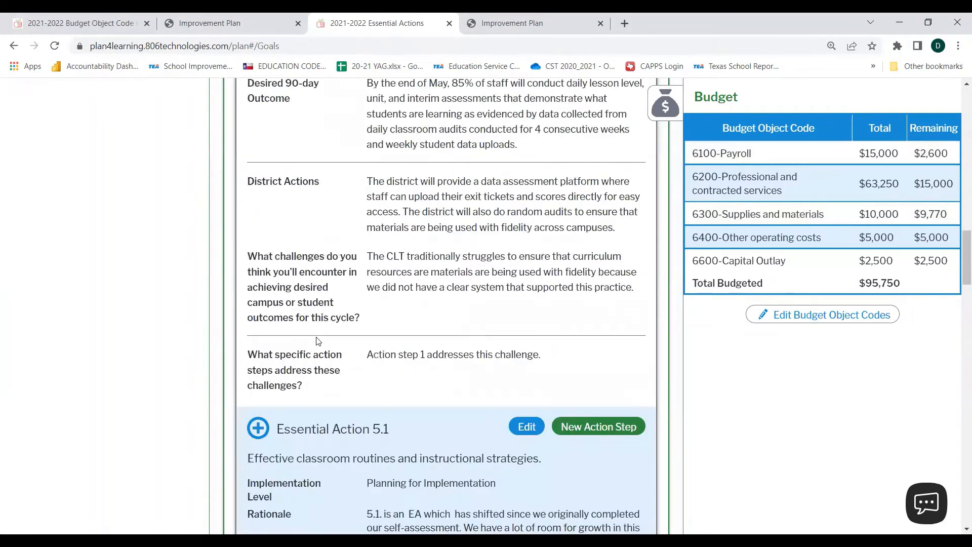
pyautogui.scroll(8, 318, 341)
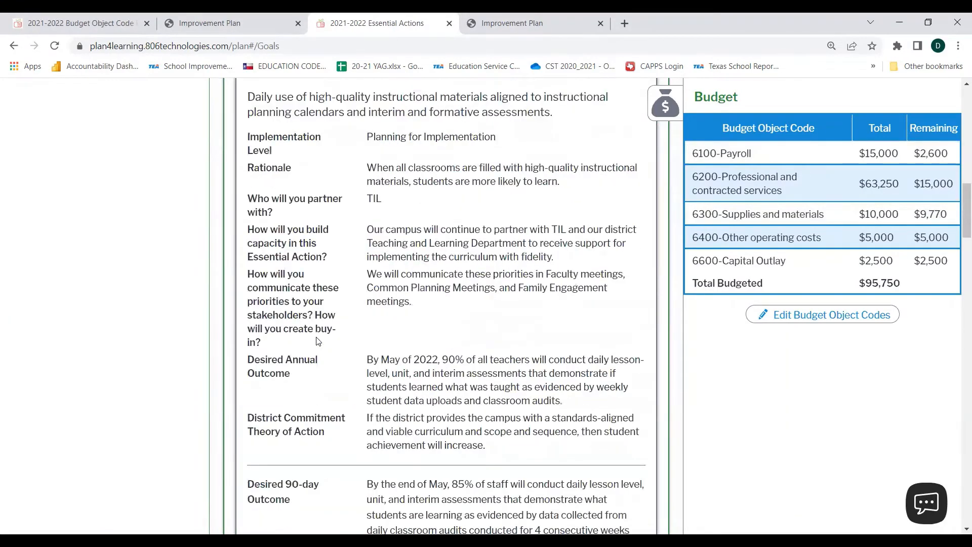
pyautogui.scroll(2, 319, 335)
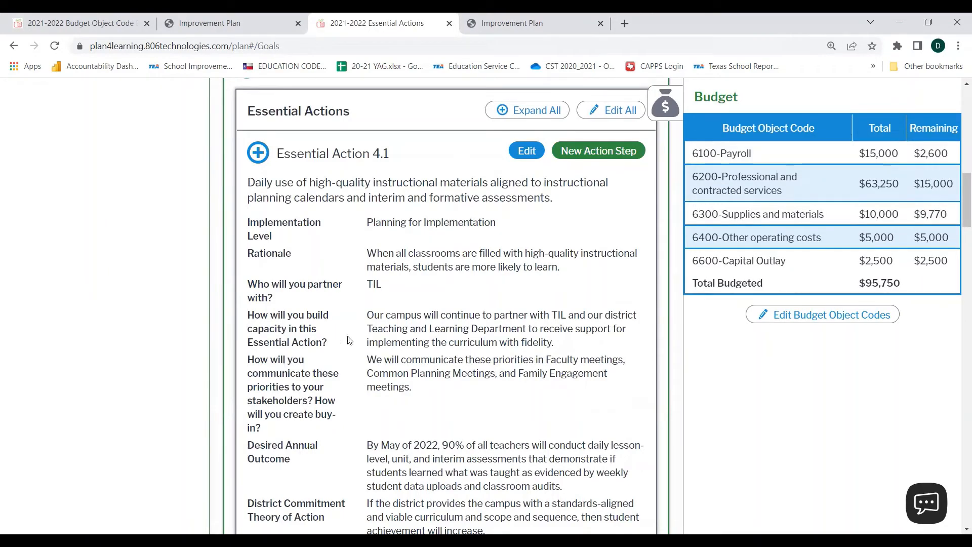
# Expand all Essential Actions in Cycle 3 and review the funding sources of Essential Action 4.1's action steps.
pyautogui.click(519, 111)
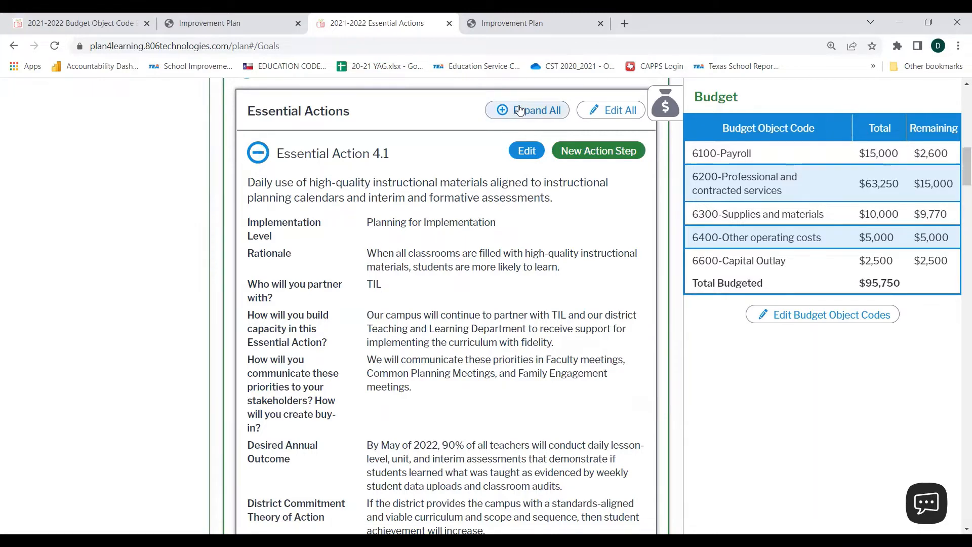
pyautogui.scroll(-3, 468, 321)
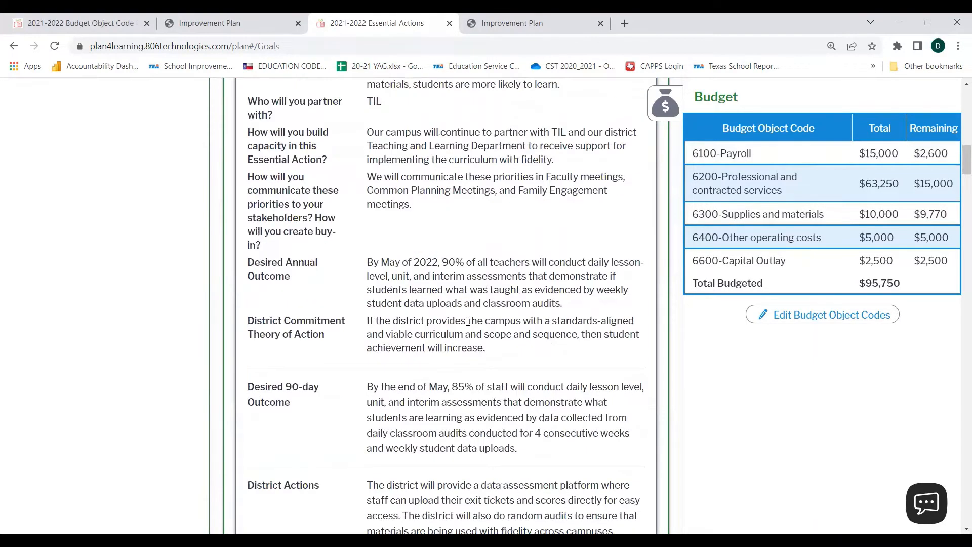
pyautogui.scroll(-4, 468, 321)
pyautogui.scroll(-3, 466, 321)
pyautogui.scroll(-1, 466, 321)
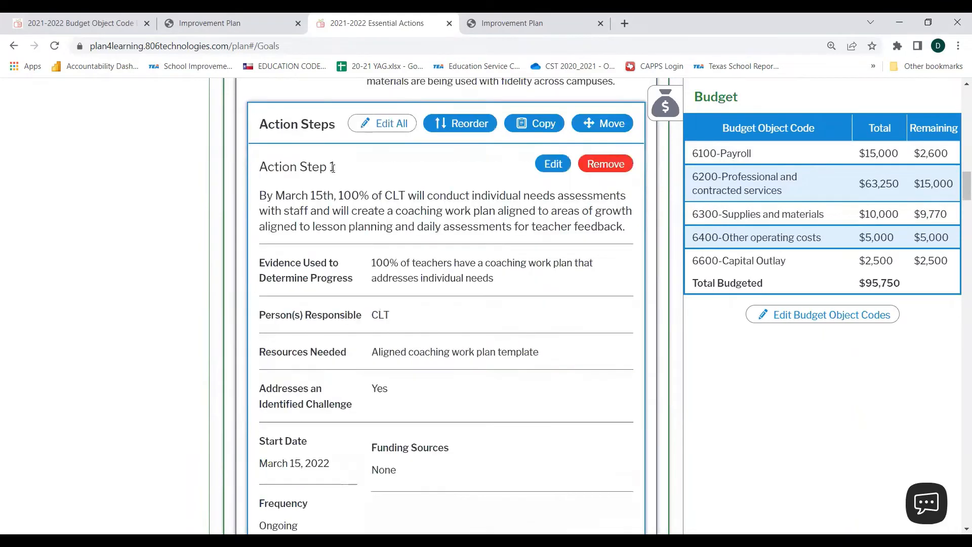
pyautogui.scroll(-4, 386, 330)
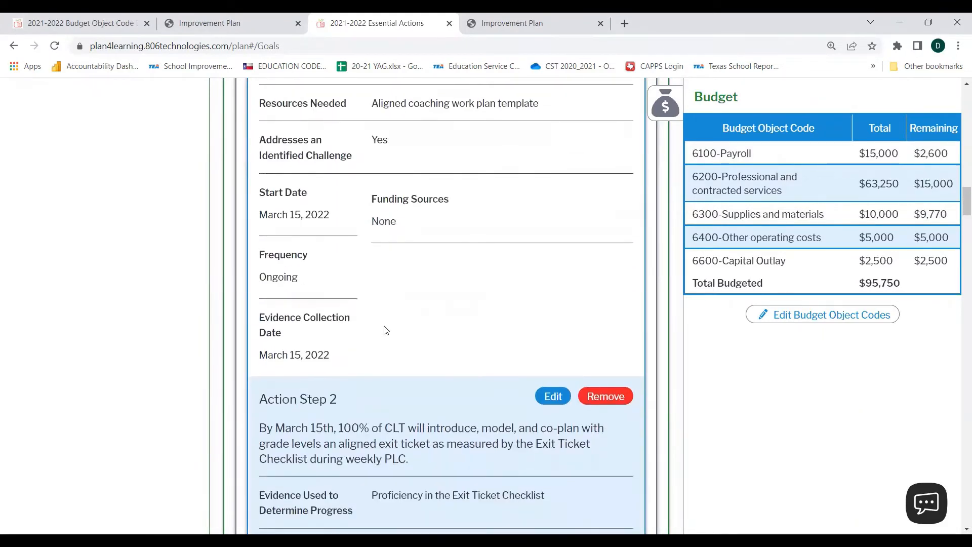
pyautogui.scroll(-7, 385, 330)
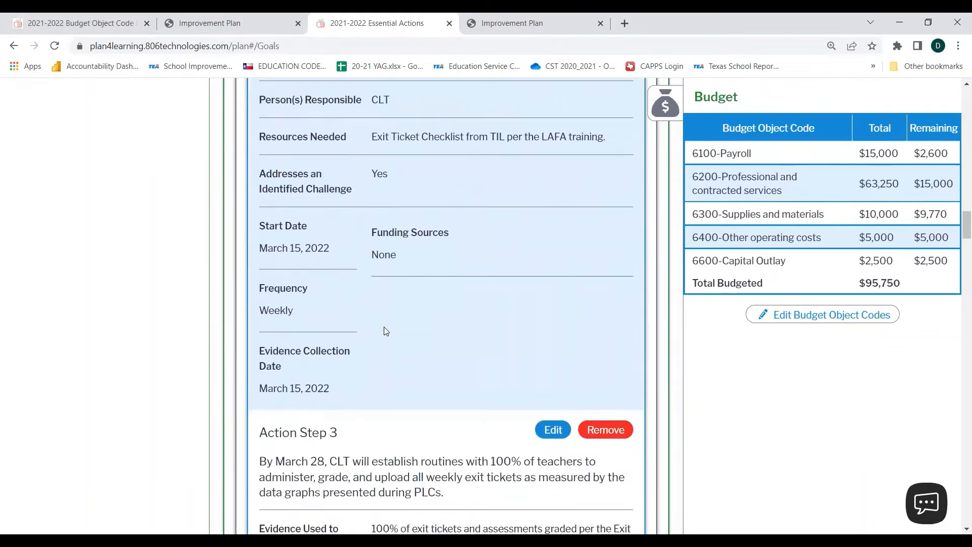
pyautogui.scroll(-9, 384, 330)
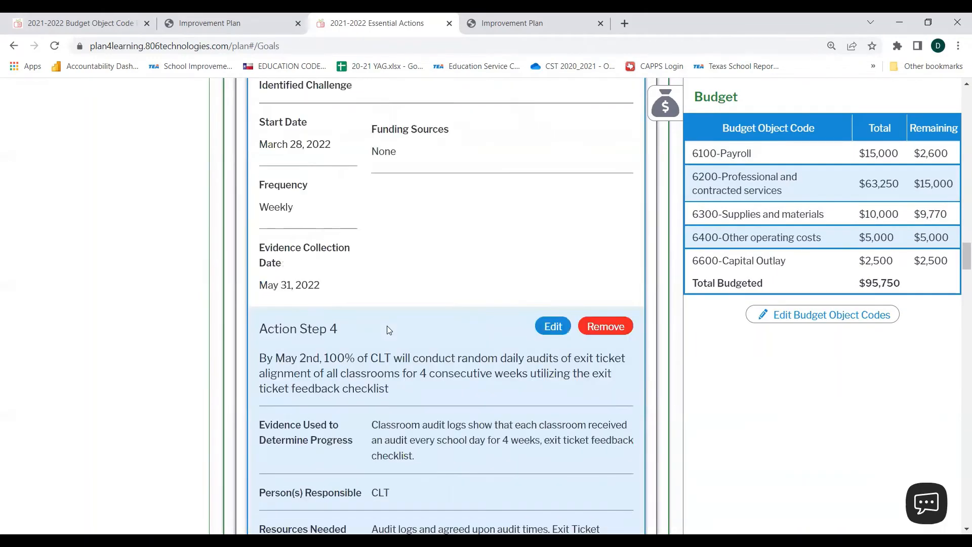
pyautogui.scroll(-10, 388, 330)
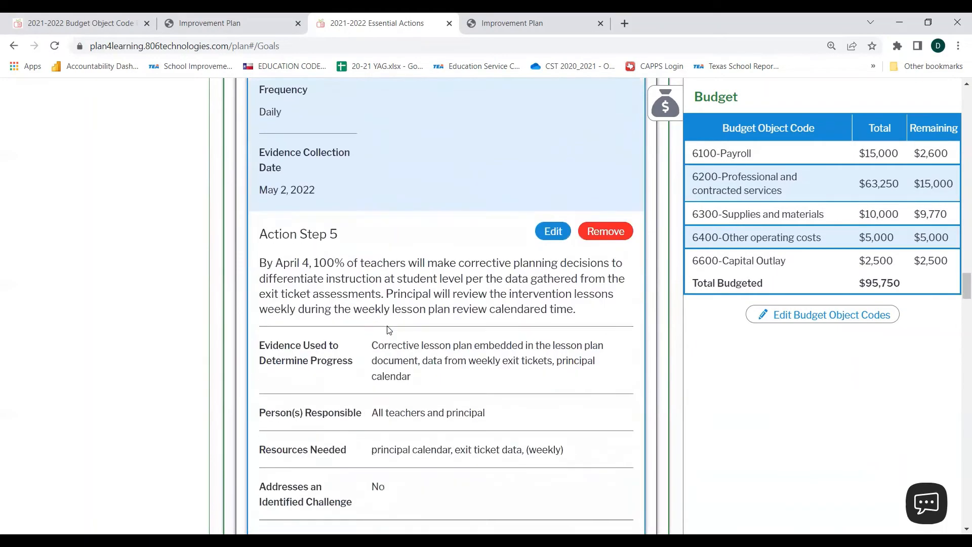
pyautogui.scroll(-10, 389, 330)
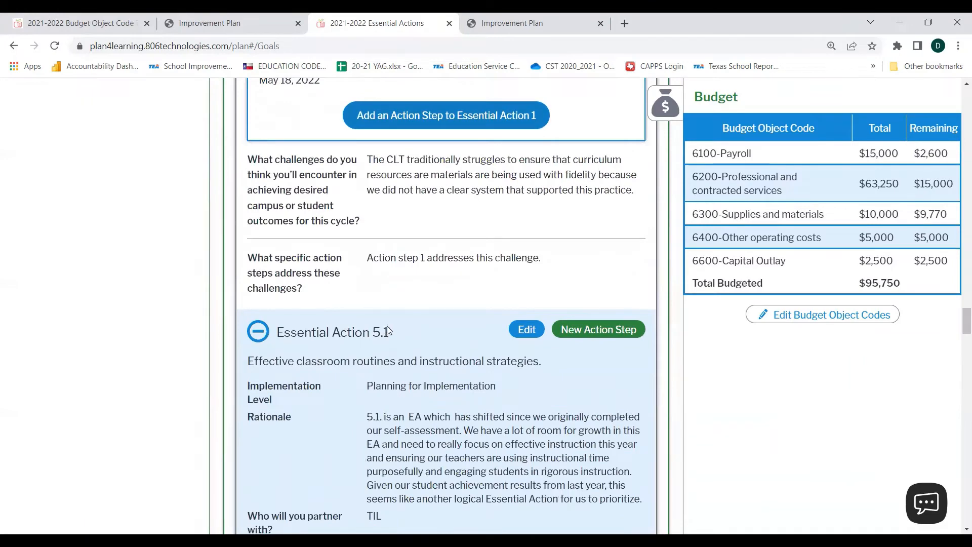
# Review Essential Action 5.1 and its action steps to find one with an assigned funding source.
pyautogui.scroll(-6, 387, 326)
pyautogui.scroll(-14, 388, 326)
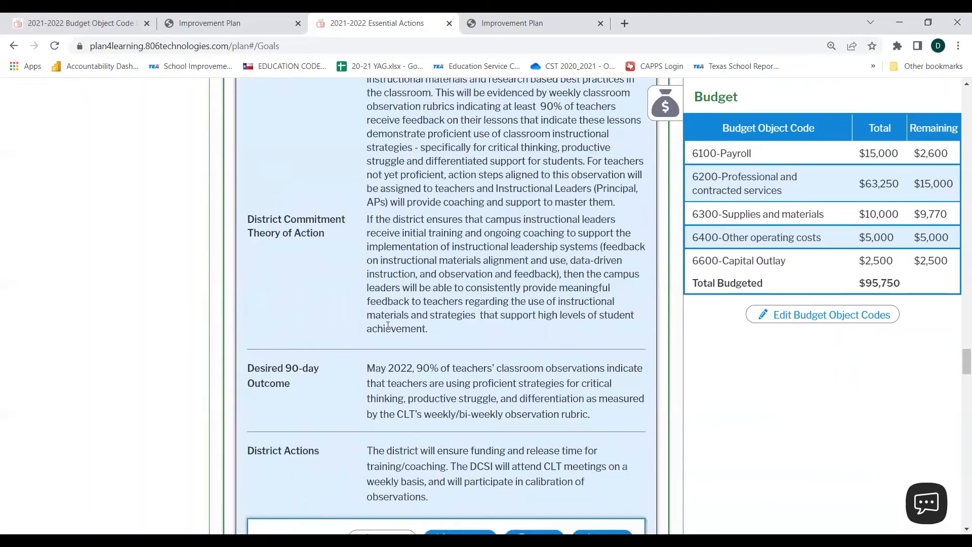
pyautogui.scroll(-13, 388, 330)
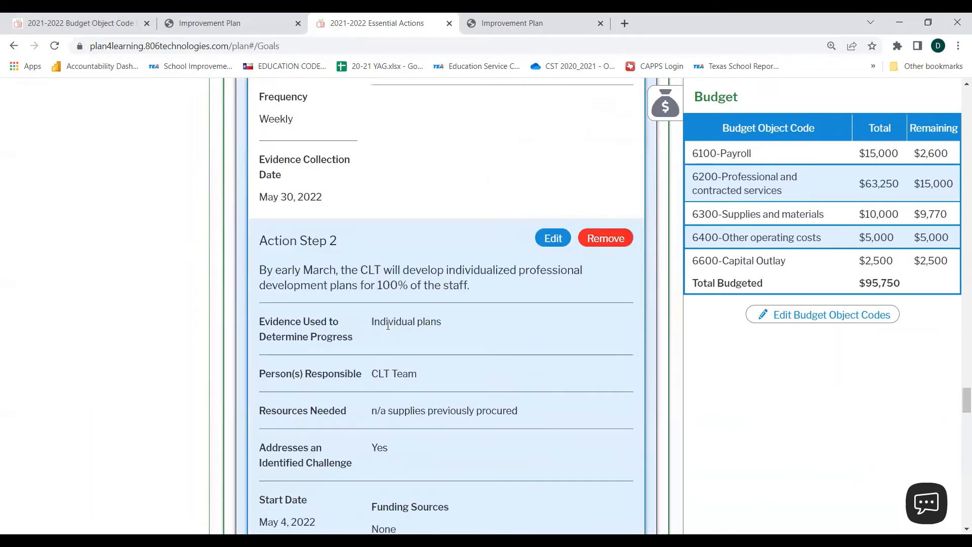
pyautogui.scroll(-3, 388, 329)
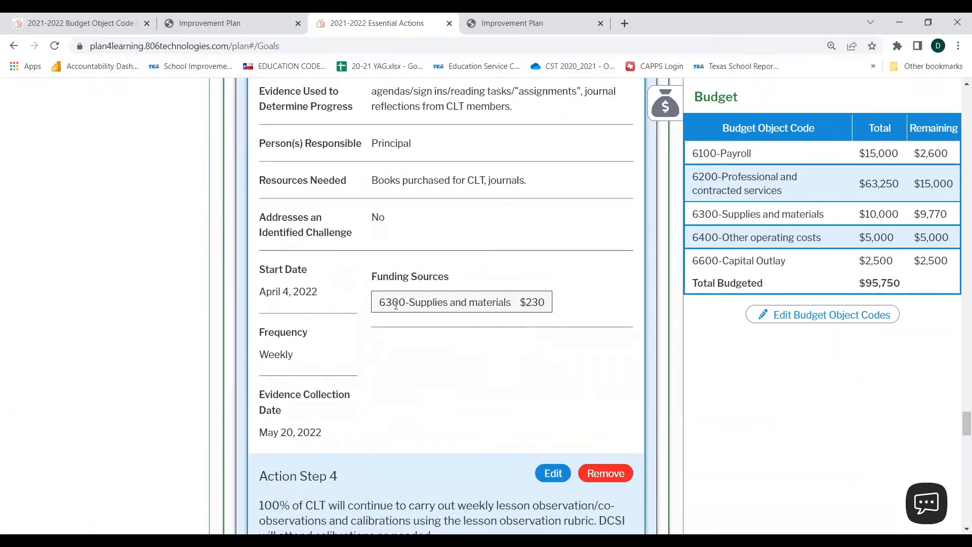
pyautogui.scroll(1, 396, 304)
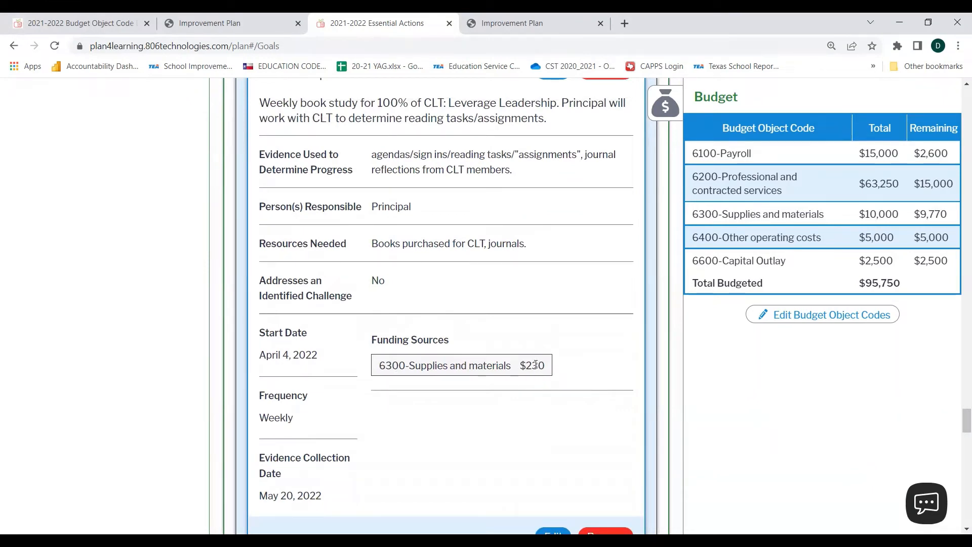
pyautogui.scroll(1, 535, 365)
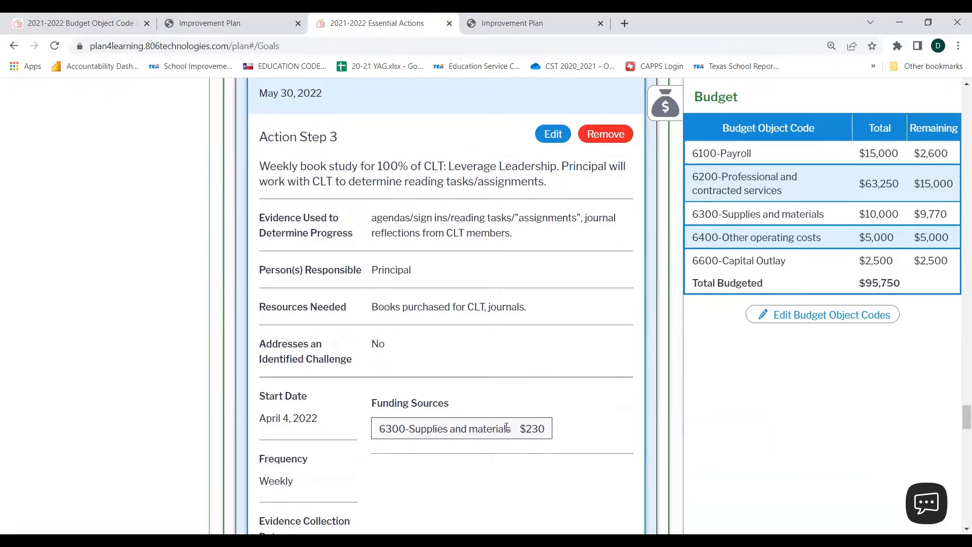
pyautogui.scroll(-1, 506, 408)
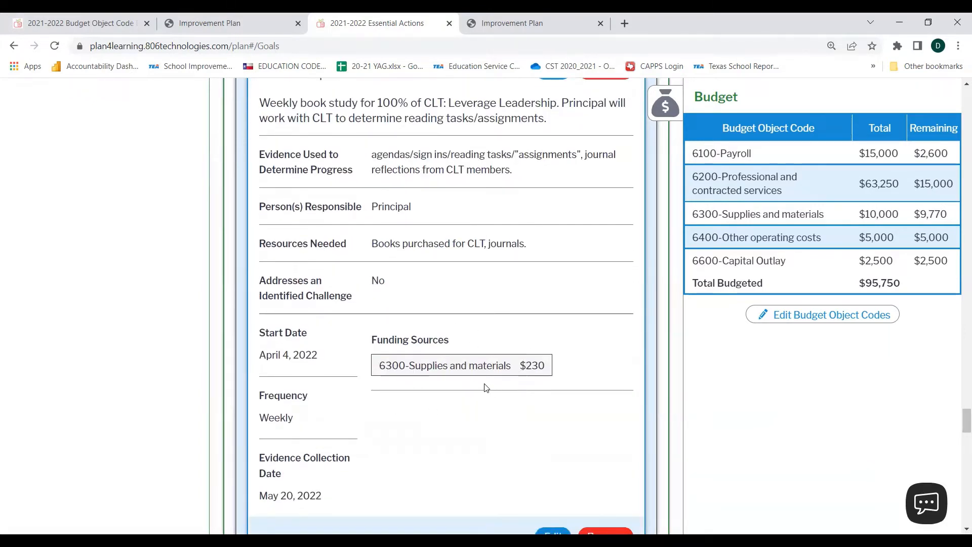
pyautogui.scroll(1, 486, 387)
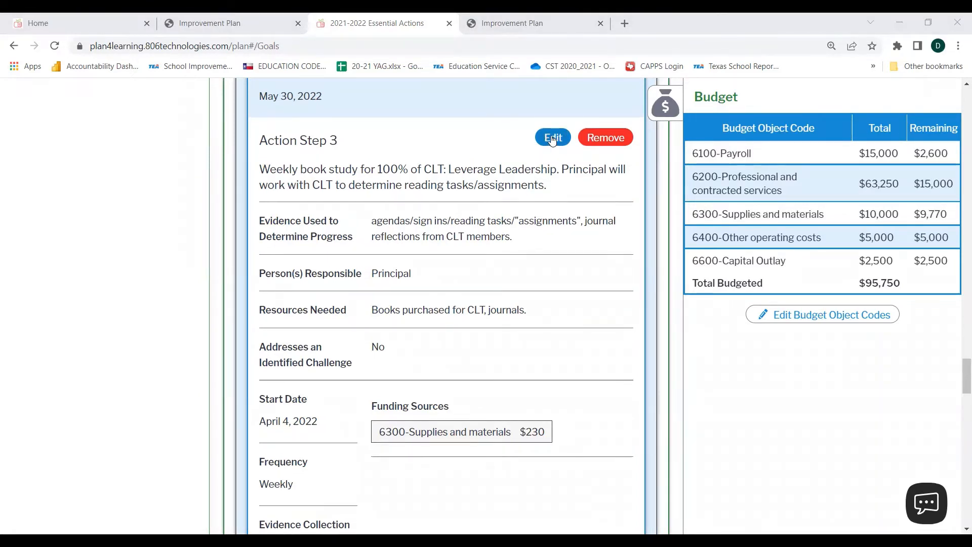
# Clear the 6300-Supplies and materials funding amount in Essential Action 5.1's Action Step 3 and save the action step.
pyautogui.click(552, 139)
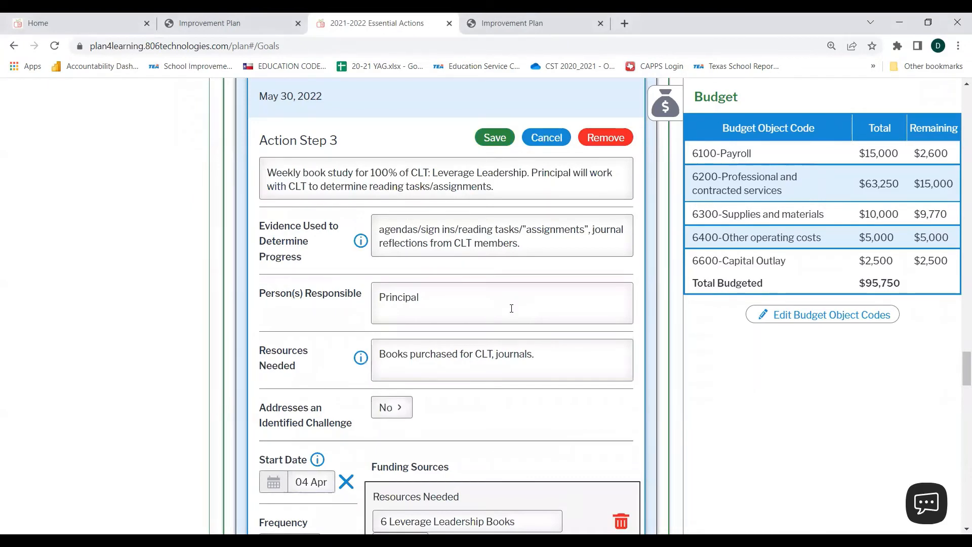
pyautogui.scroll(-5, 512, 310)
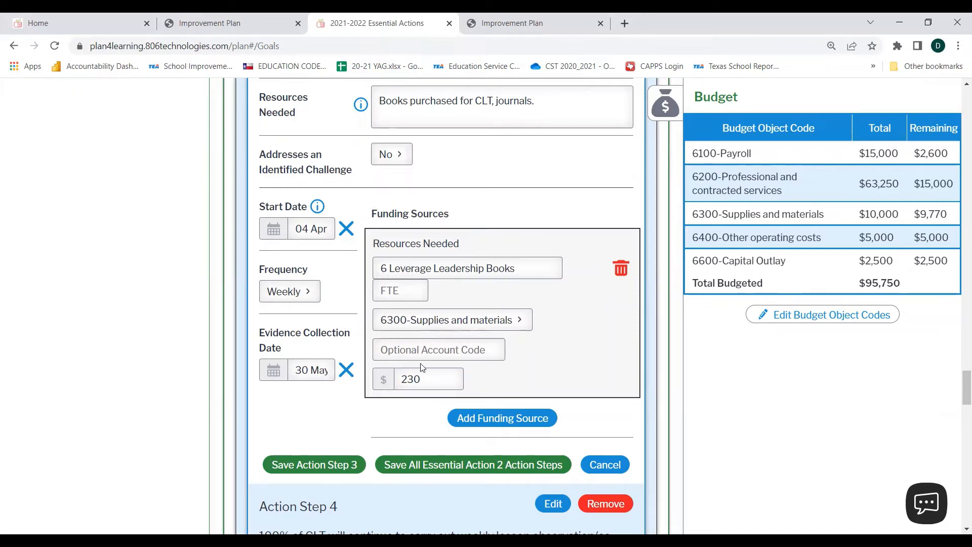
pyautogui.moveTo(414, 379); pyautogui.dragTo(352, 369)
pyautogui.press('BackSpace')
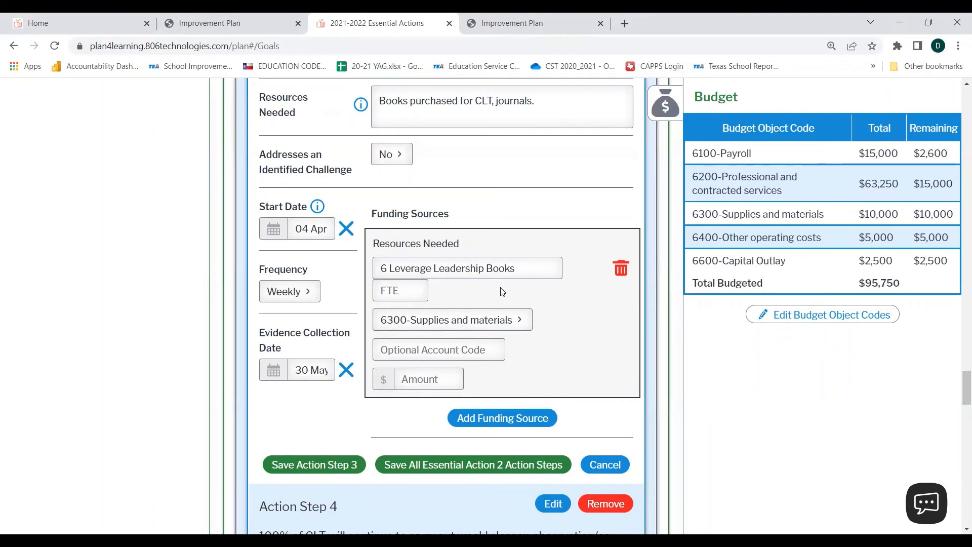
pyautogui.click(303, 465)
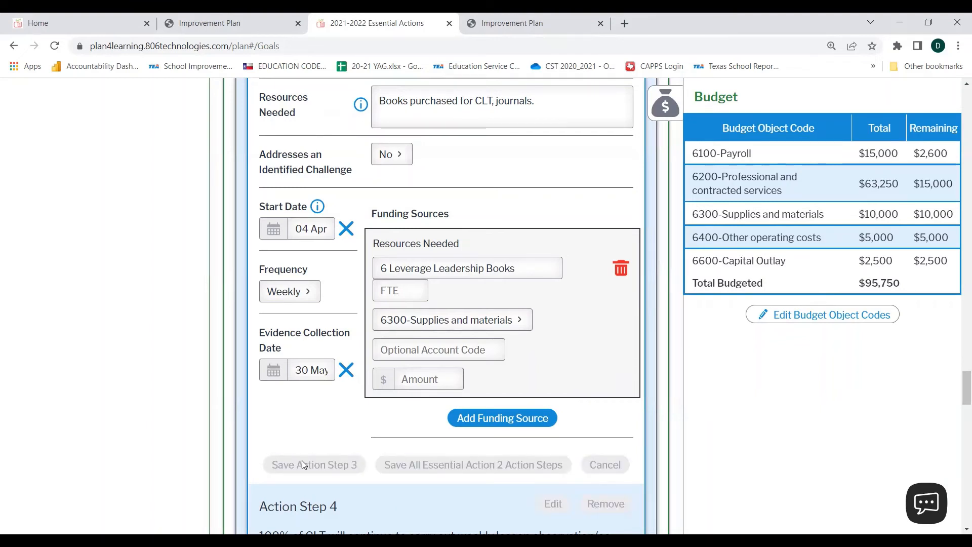
# Return to the Budget Object Code Budgets setup page from the Essential Actions page.
pyautogui.scroll(4, 375, 401)
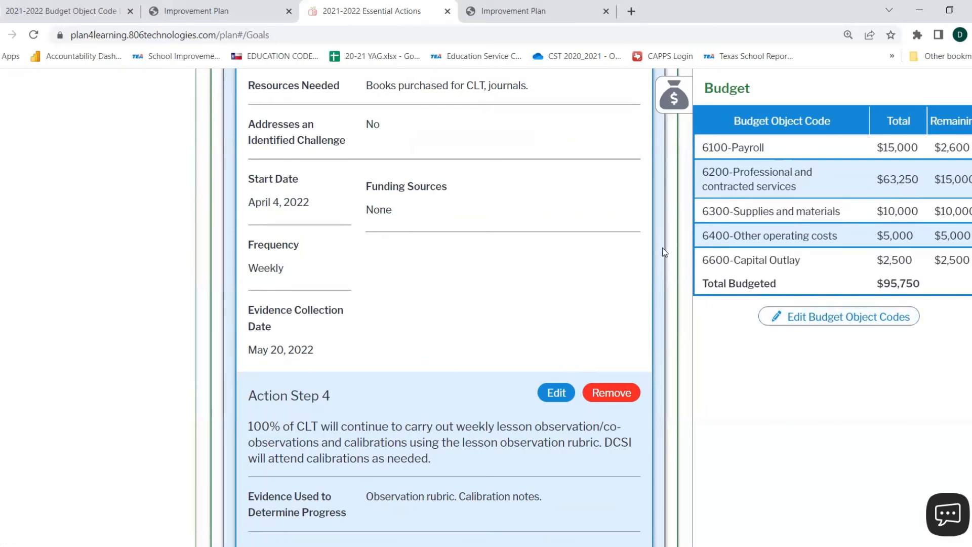
pyautogui.scroll(10, 723, 327)
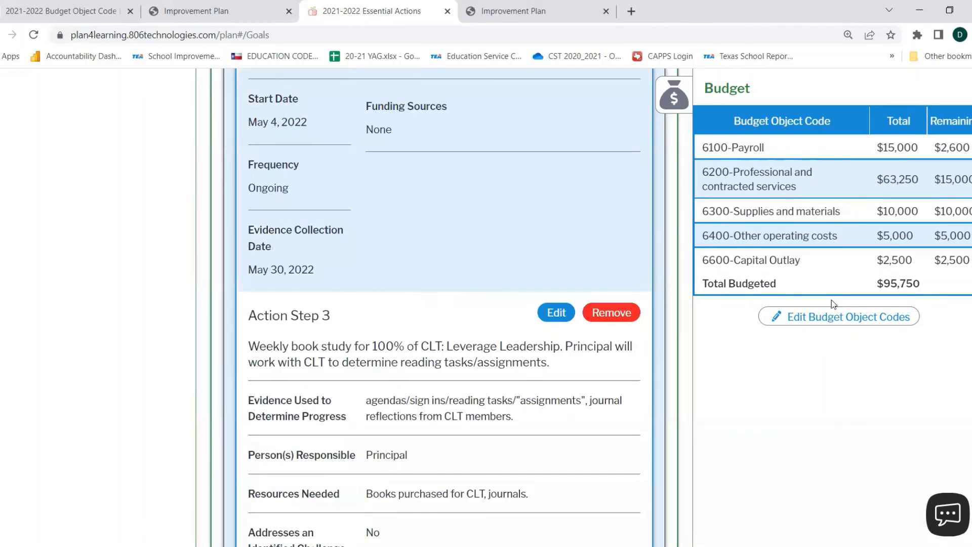
pyautogui.scroll(15, 443, 307)
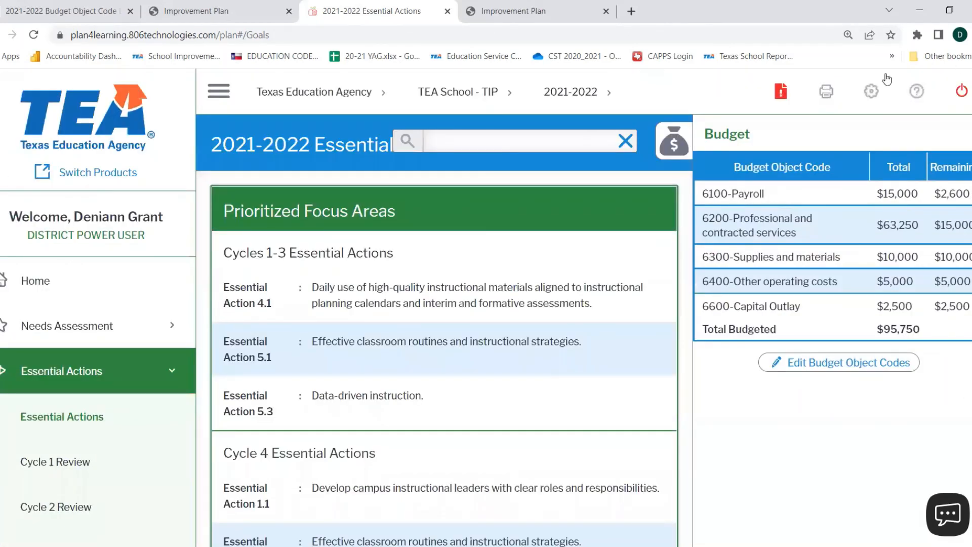
pyautogui.click(871, 92)
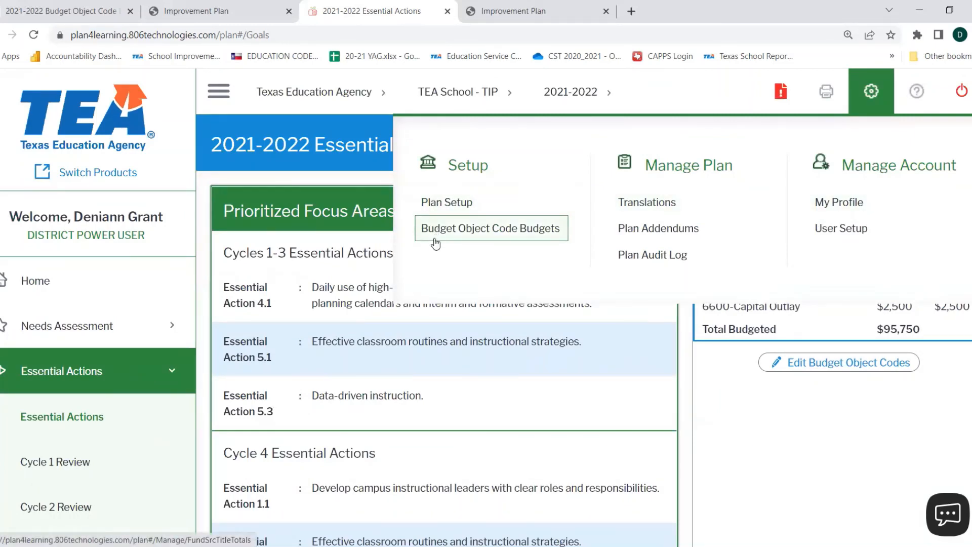
pyautogui.click(435, 242)
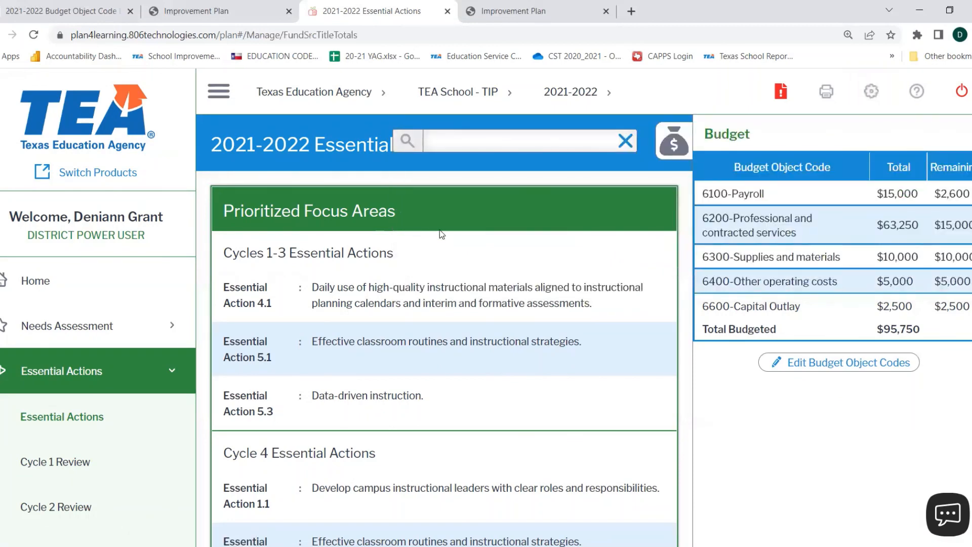